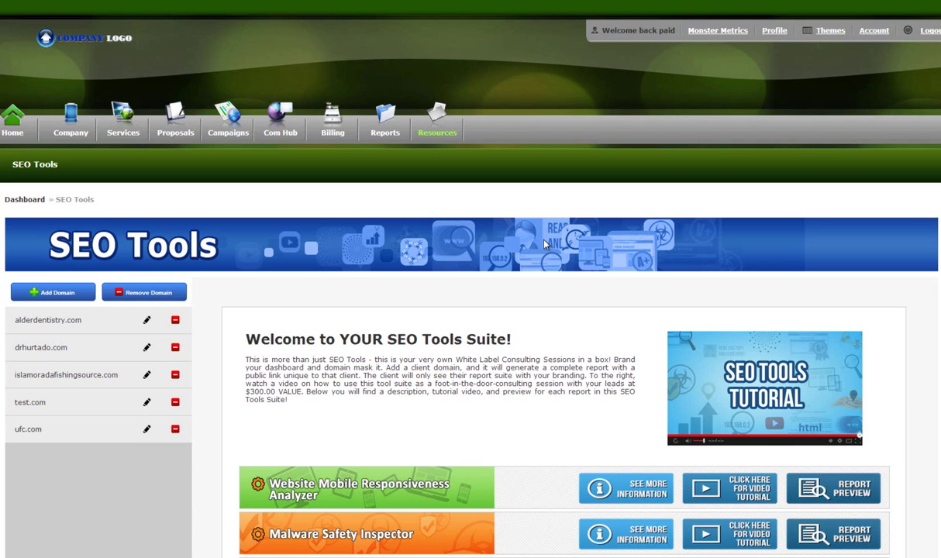
Look over the SEO Tools overview page and its list of available reports, from Website Mobile Responsiveness Analyzer to DNS Investigator
mouse_move(410, 127)
scroll(558, 172, "down", 3)
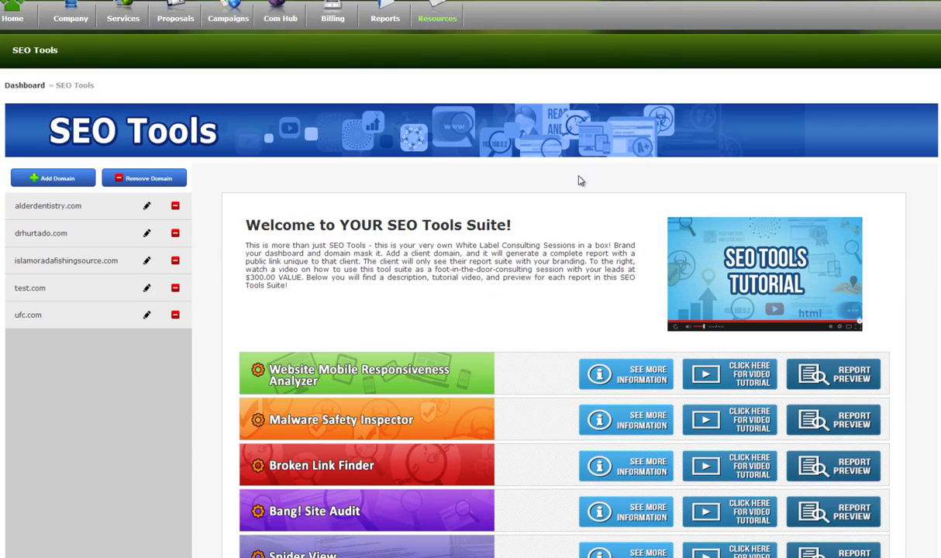
scroll(567, 181, "down", 3)
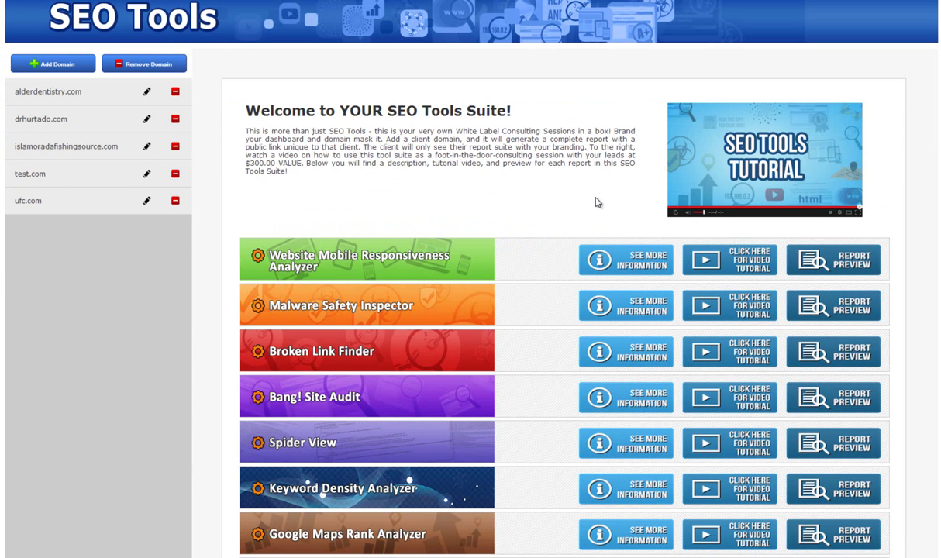
scroll(498, 206, "down", 2)
mouse_move(628, 213)
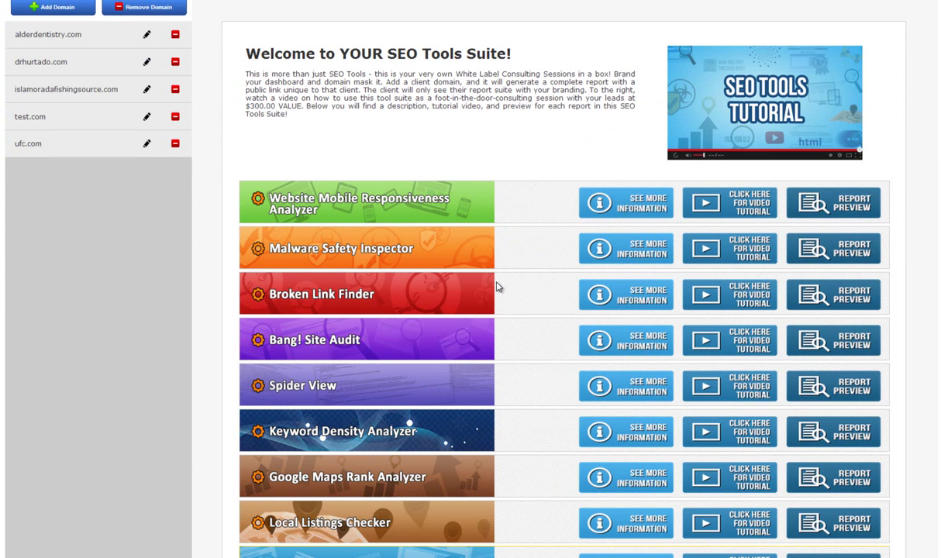
scroll(498, 288, "down", 4)
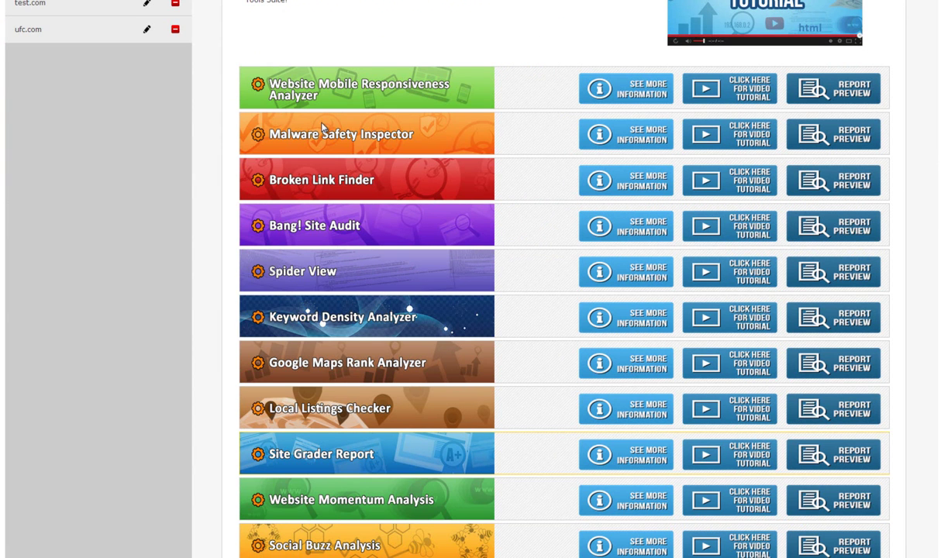
scroll(891, 326, "down", 2)
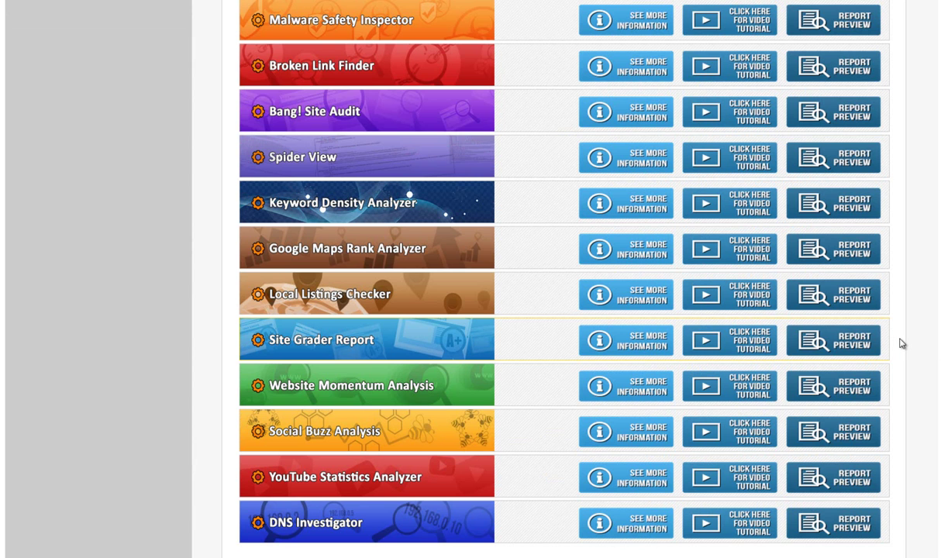
scroll(911, 281, "up", 2)
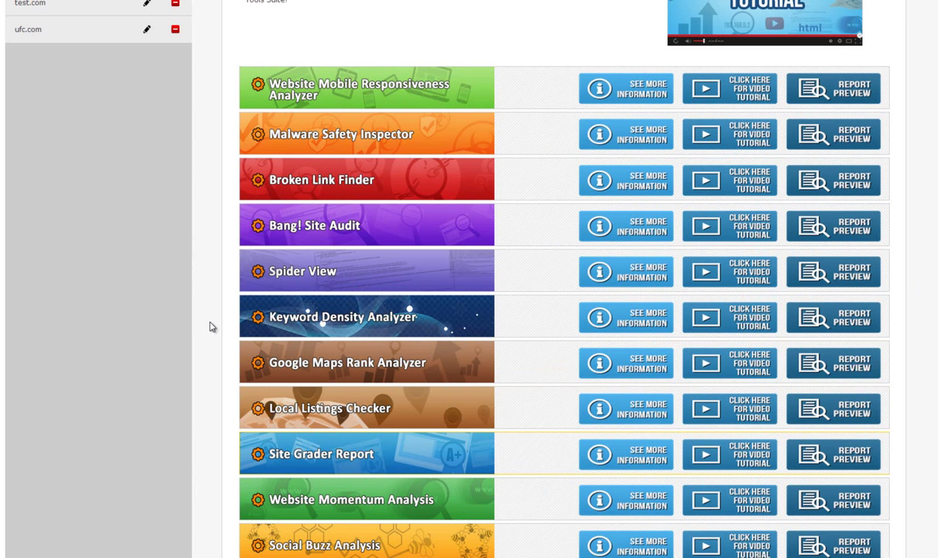
scroll(209, 325, "up", 2)
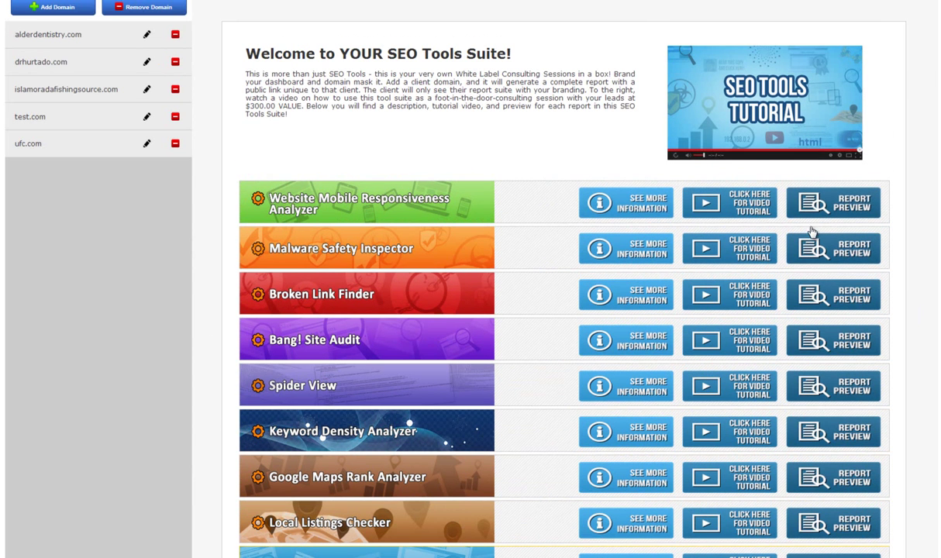
mouse_move(607, 320)
scroll(470, 153, "up", 3)
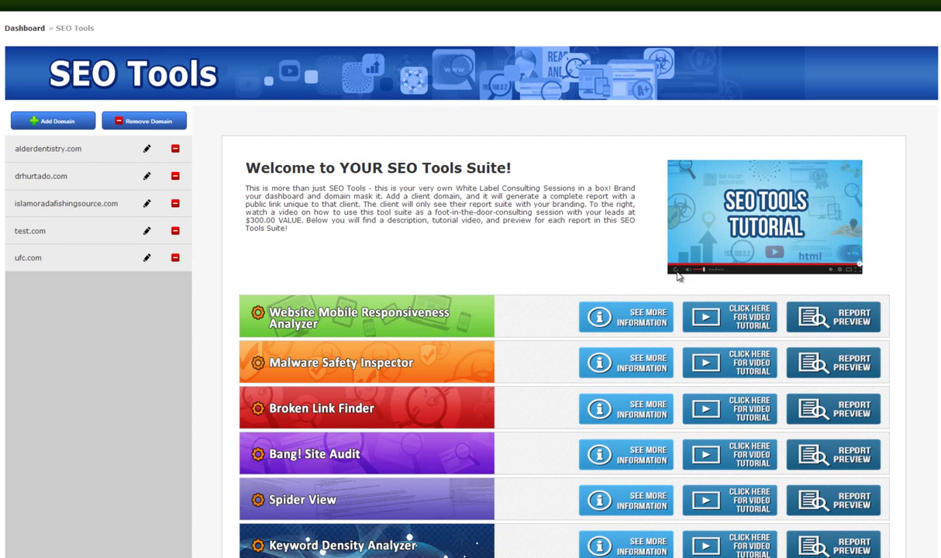
Dismiss the Add Domain form without adding a domain and open the report list for alderdentistry.com
scroll(548, 246, "up", 2)
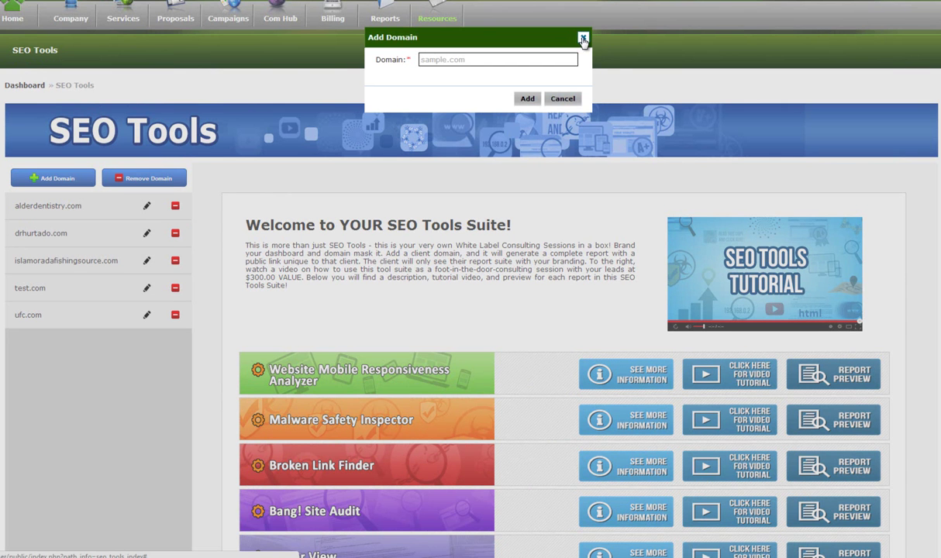
left_click(584, 39)
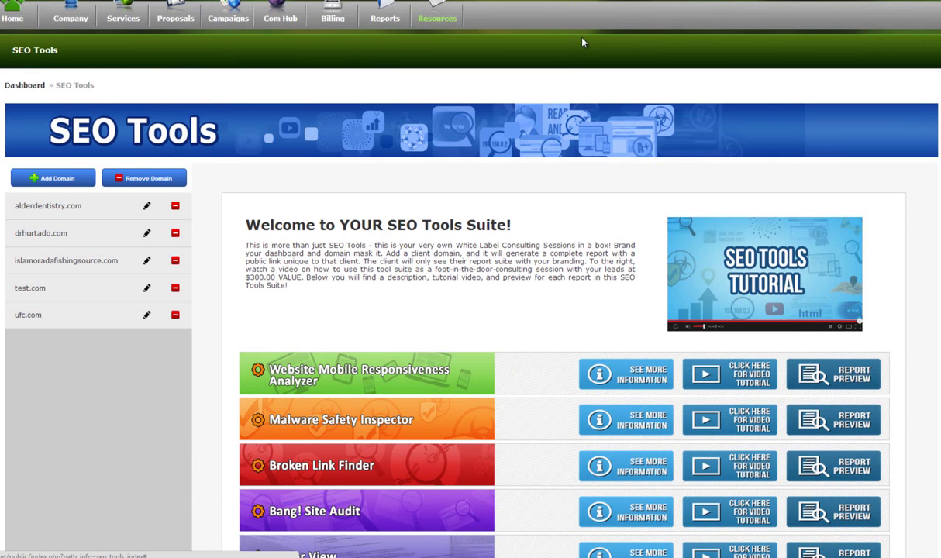
left_click(40, 208)
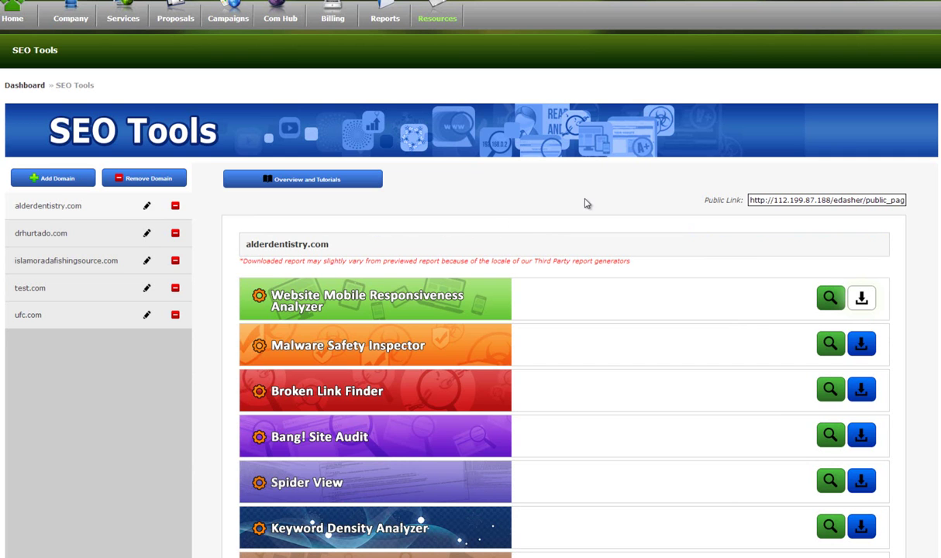
Generate the Malware Safety Inspector report for alderdentistry.com, save it as a PDF file, and close the PDF after viewing it
scroll(311, 245, "down", 3)
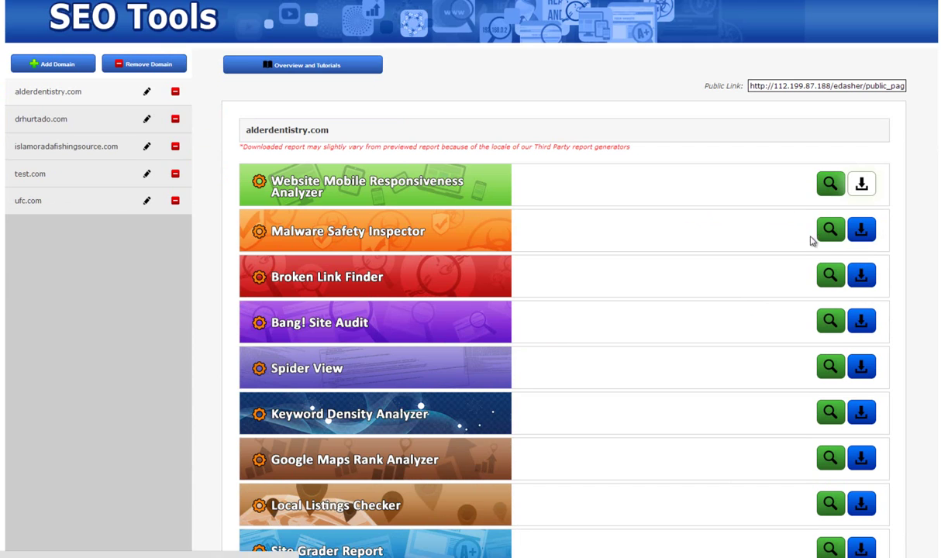
scroll(806, 245, "down", 1)
left_click(861, 231)
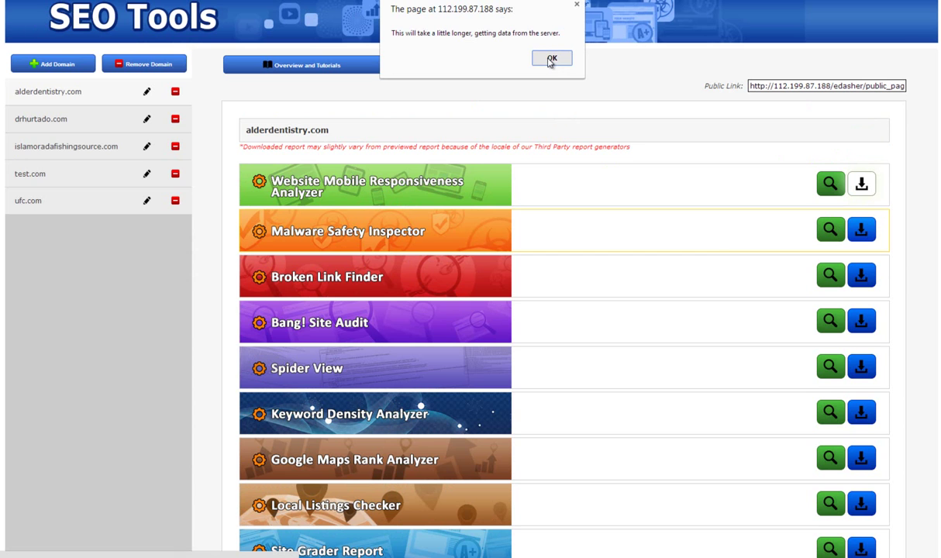
left_click(552, 60)
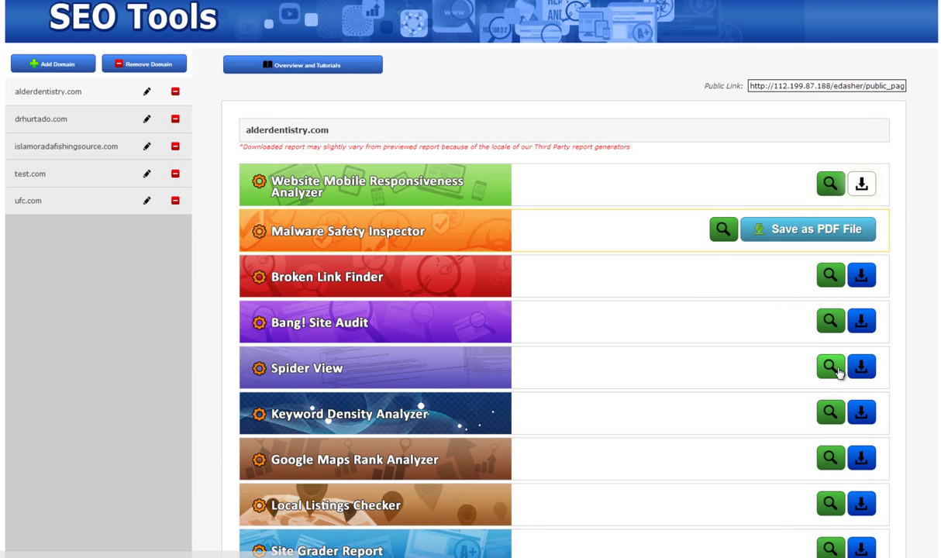
left_click(799, 230)
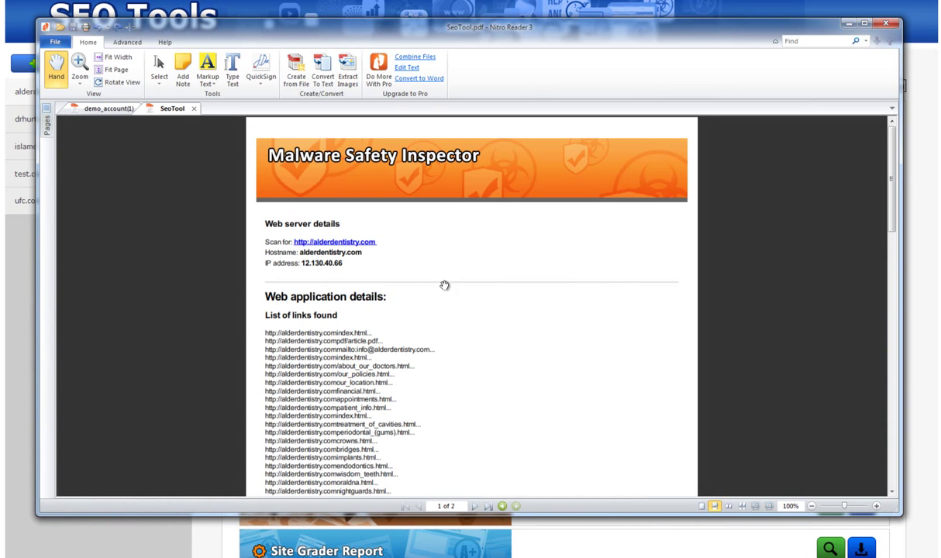
left_click_drag(893, 152, 891, 97)
left_click(884, 25)
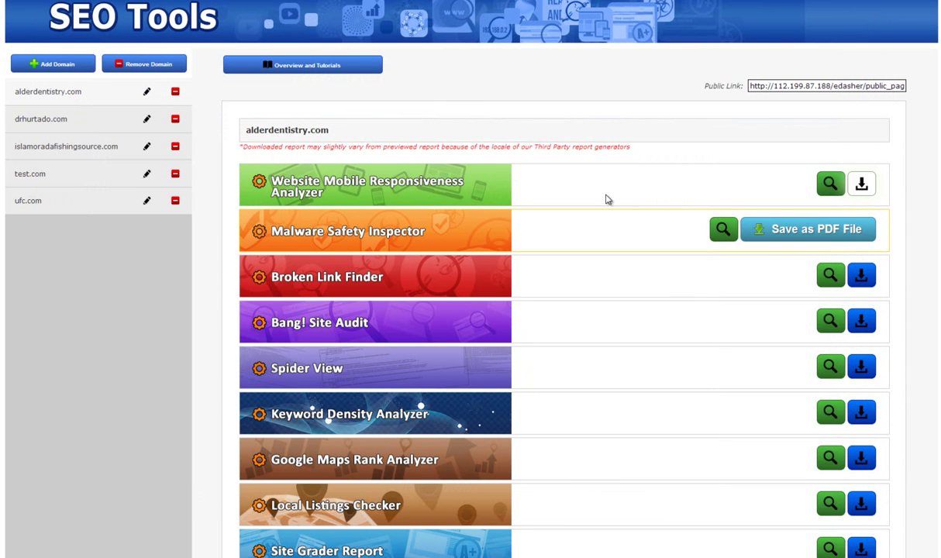
Preview the Malware Safety Inspector report within the page, read through it, and return to the report list
left_click(723, 233)
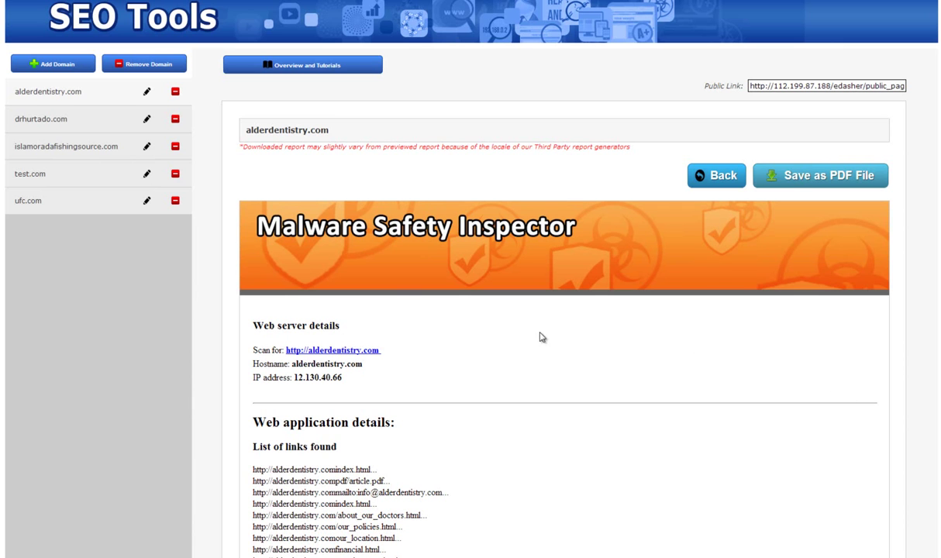
scroll(547, 334, "down", 2)
scroll(508, 403, "down", 5)
scroll(501, 374, "up", 10)
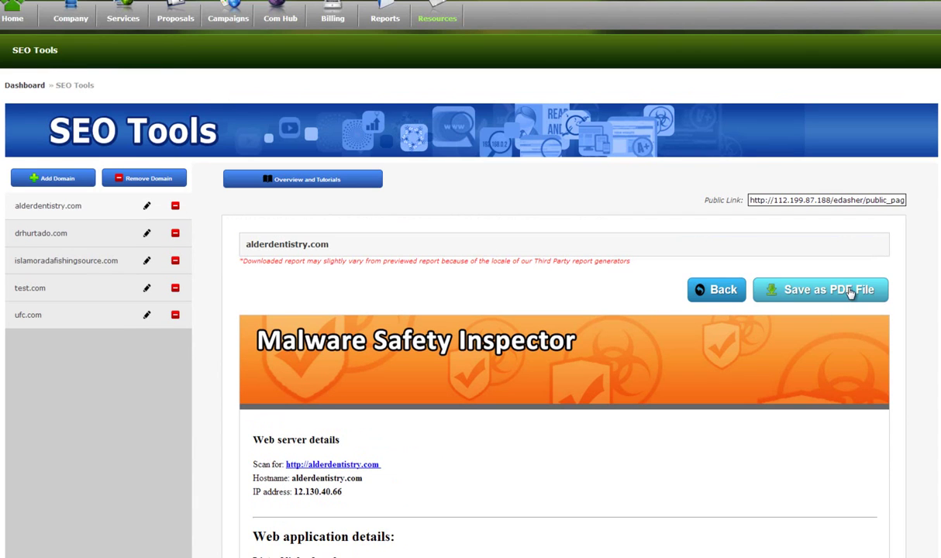
left_click(727, 292)
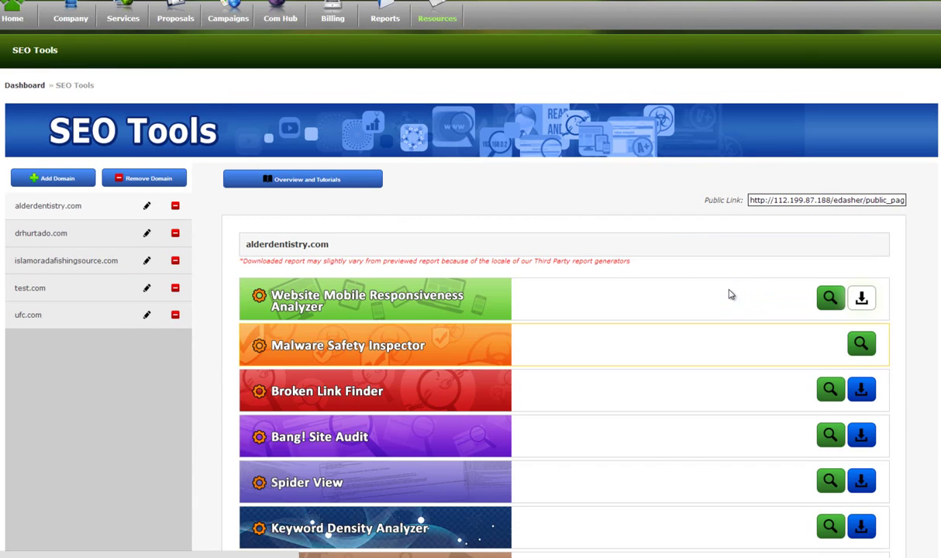
Select the public link for alderdentistry.com and open its public report page
scroll(670, 297, "down", 2)
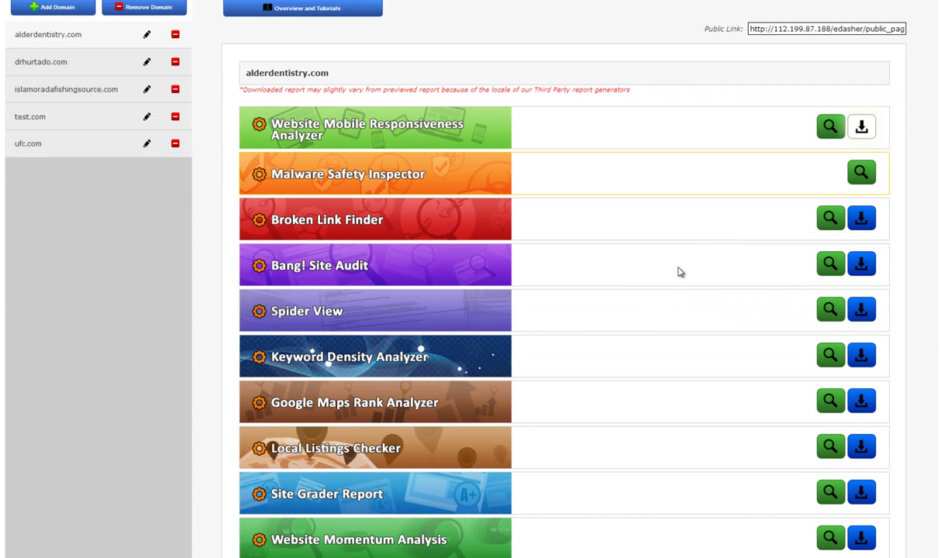
scroll(680, 272, "up", 2)
scroll(678, 268, "down", 5)
scroll(681, 269, "up", 3)
scroll(681, 269, "up", 3)
left_click(780, 200)
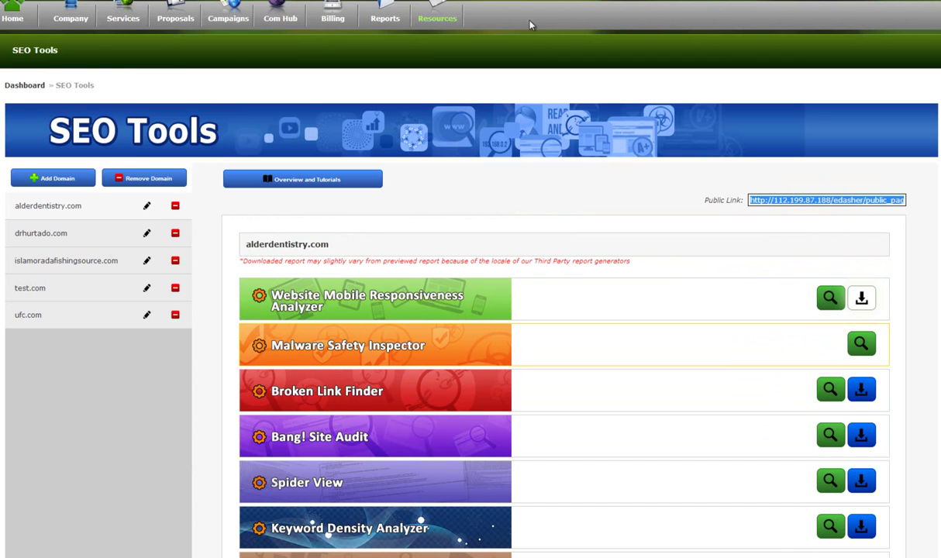
scroll(754, 103, "up", 2)
scroll(702, 102, "down", 1)
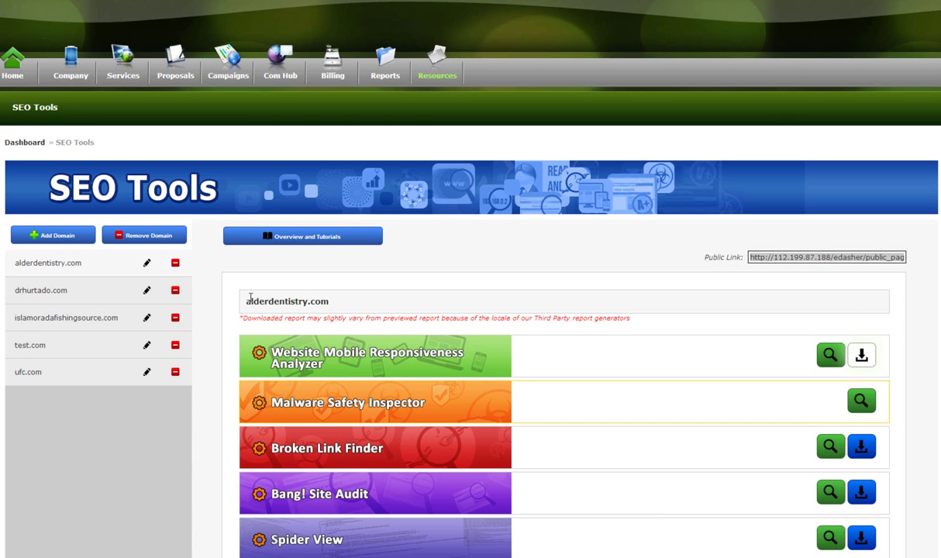
left_click_drag(250, 299, 348, 288)
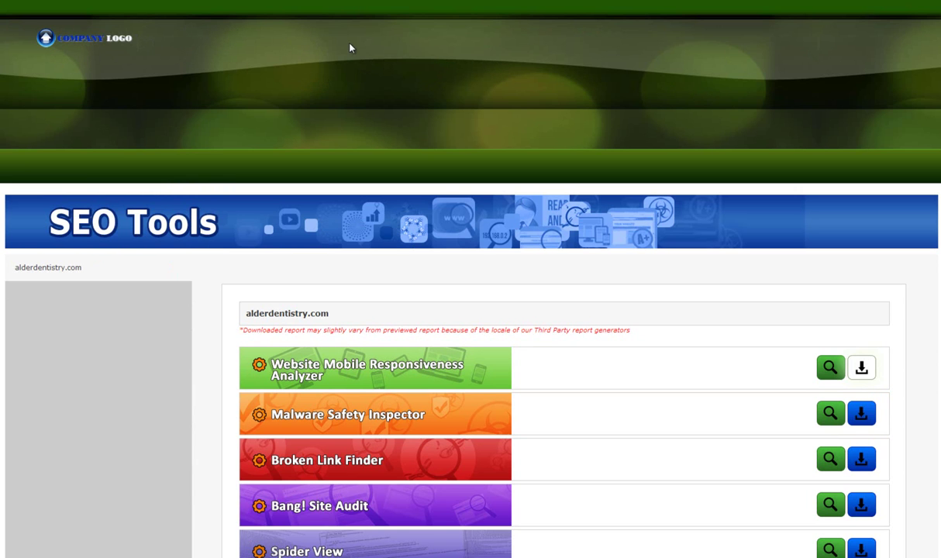
Examine the public report page for alderdentistry.com, including its branding header, domain entry and the full list of reports
scroll(377, 53, "down", 2)
triple_click(11, 98)
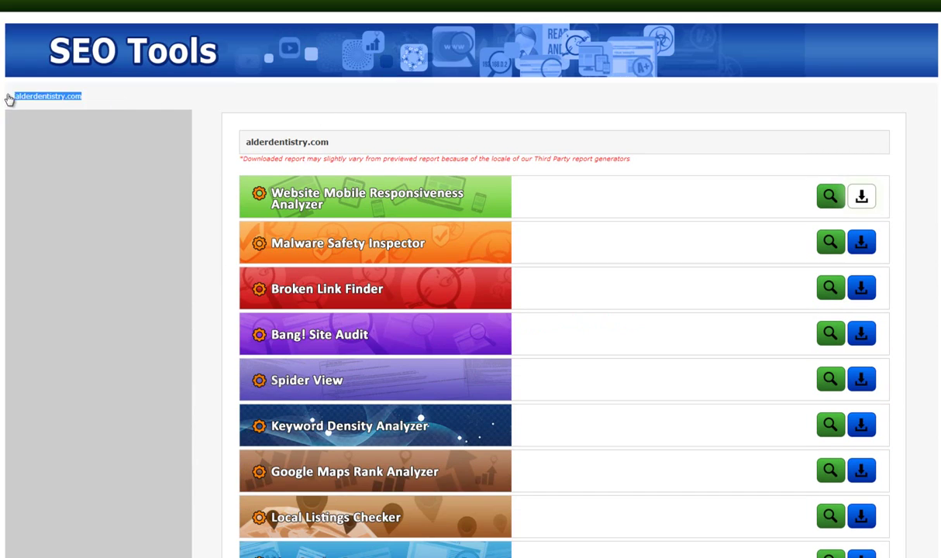
left_click(522, 114)
scroll(538, 120, "down", 4)
scroll(534, 126, "up", 1)
scroll(534, 132, "up", 1)
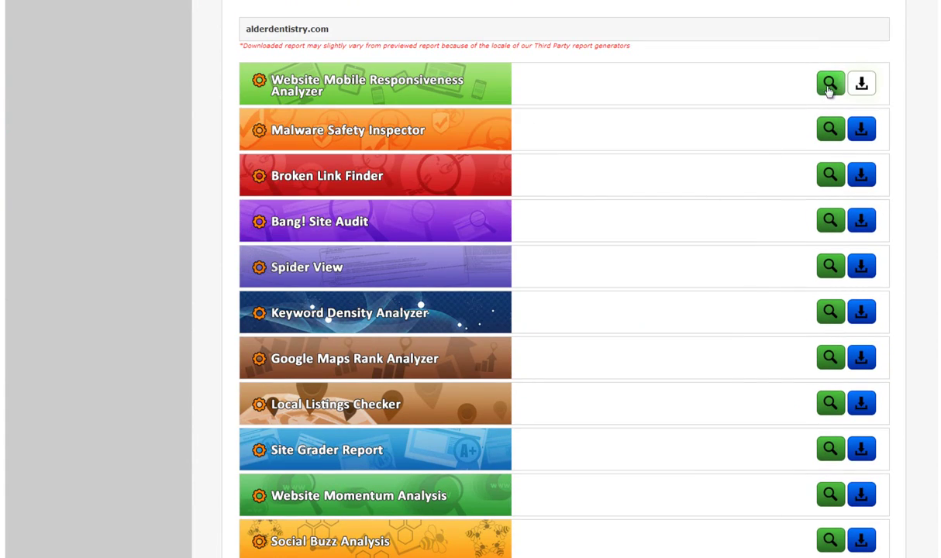
scroll(693, 311, "up", 3)
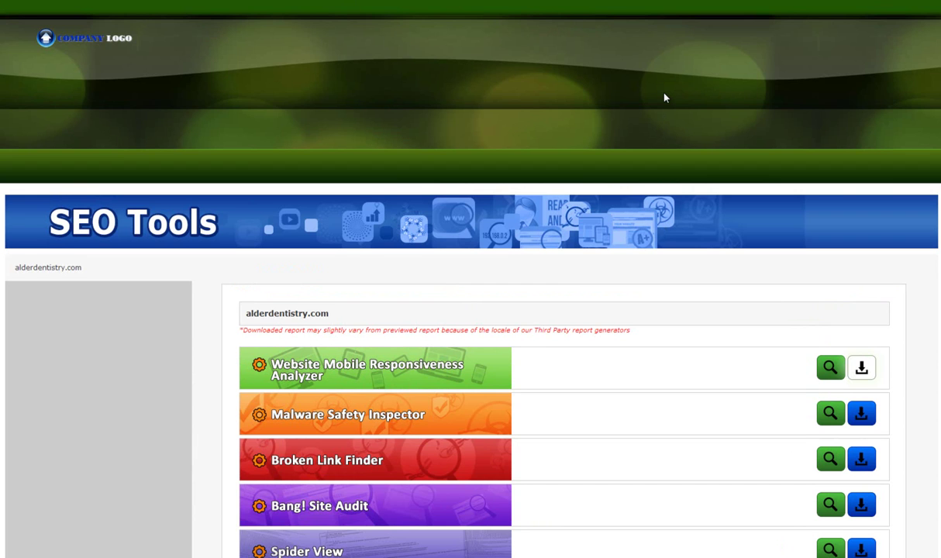
scroll(664, 98, "down", 3)
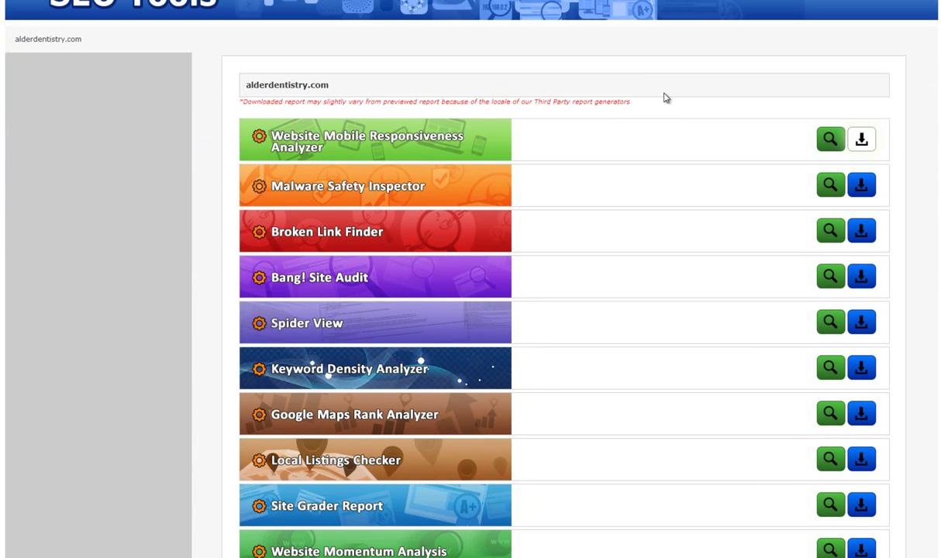
scroll(667, 93, "up", 3)
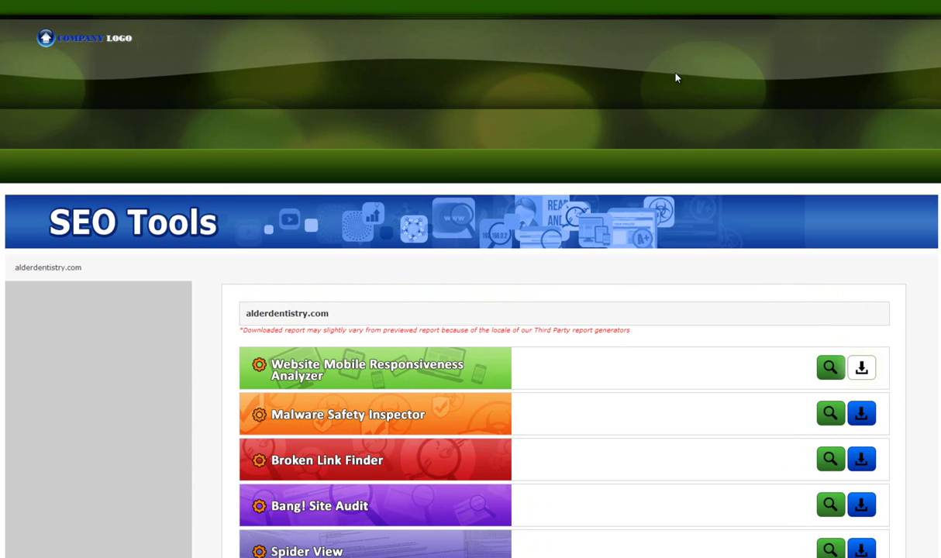
scroll(676, 77, "down", 1)
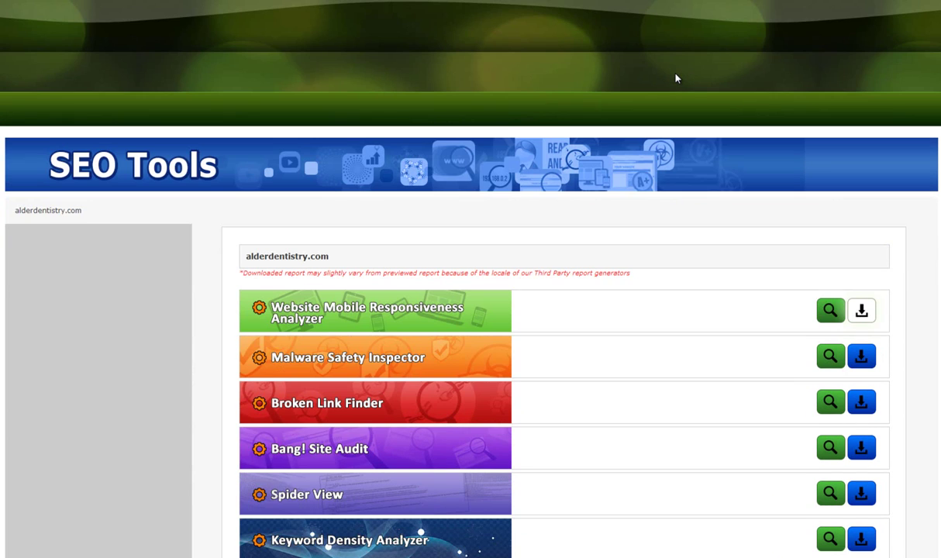
scroll(676, 77, "up", 1)
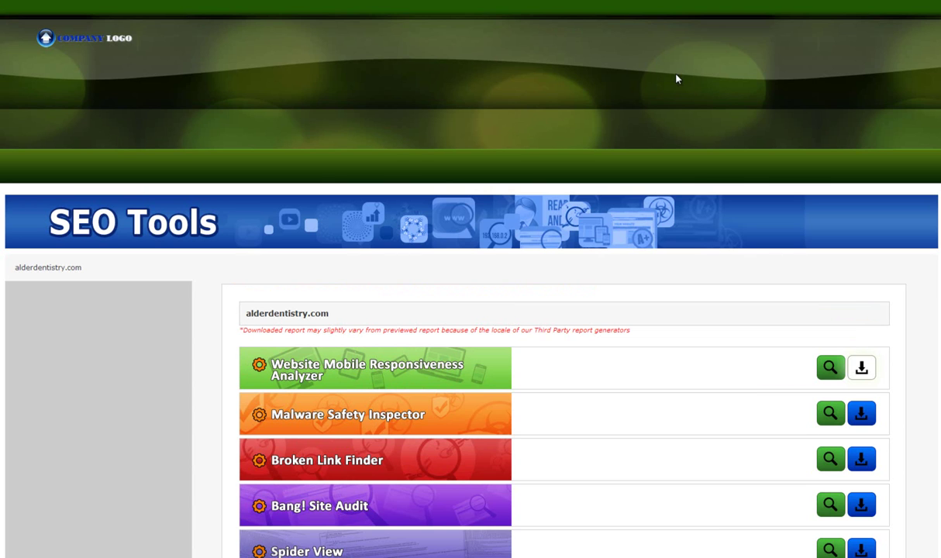
scroll(676, 79, "down", 2)
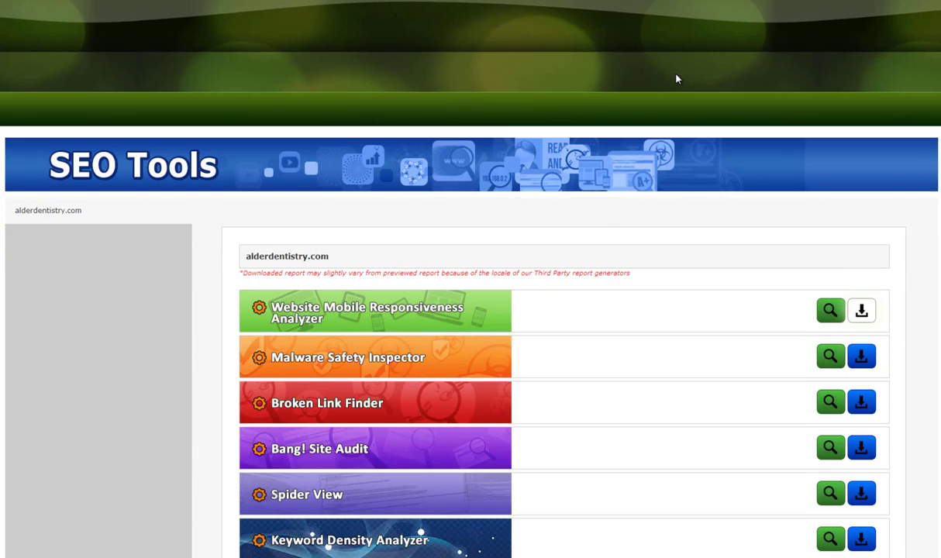
scroll(676, 79, "up", 2)
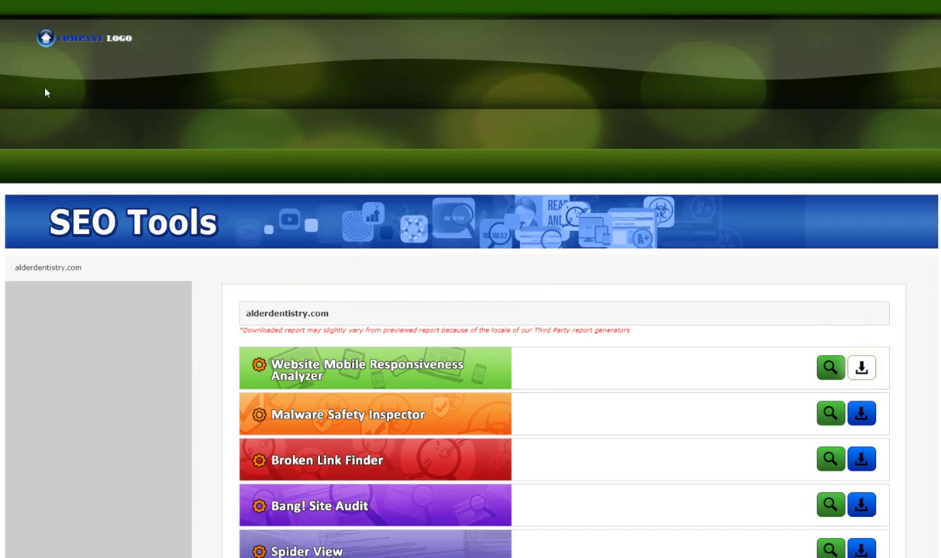
scroll(738, 85, "down", 3)
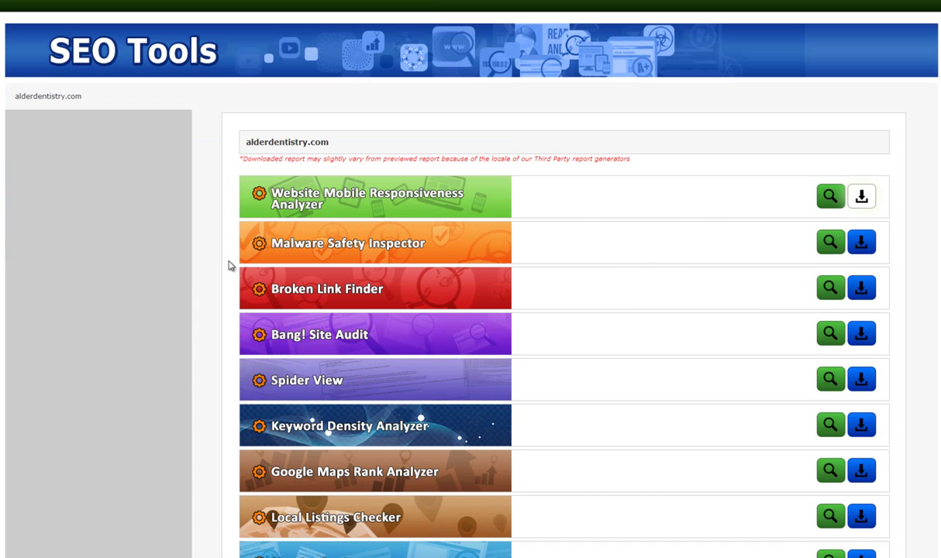
scroll(639, 256, "down", 2)
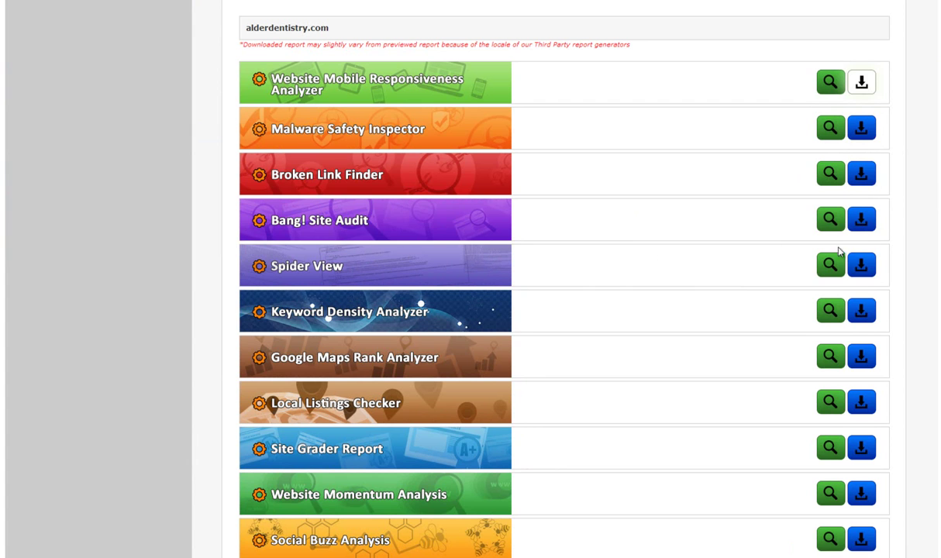
scroll(741, 314, "down", 2)
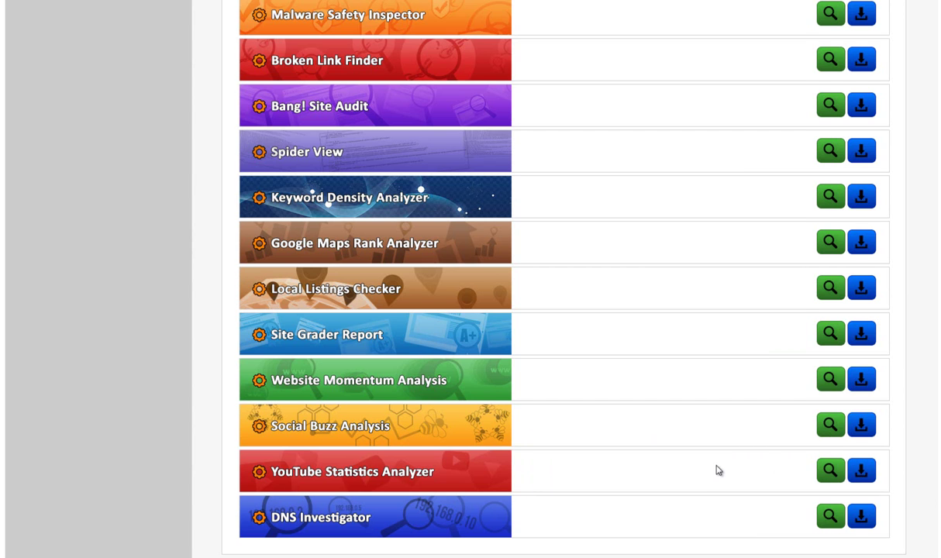
Preview the Broken Link Finder report on alderdentistry.com's public page, read through its broken links, and return to the report list
scroll(718, 471, "down", 1)
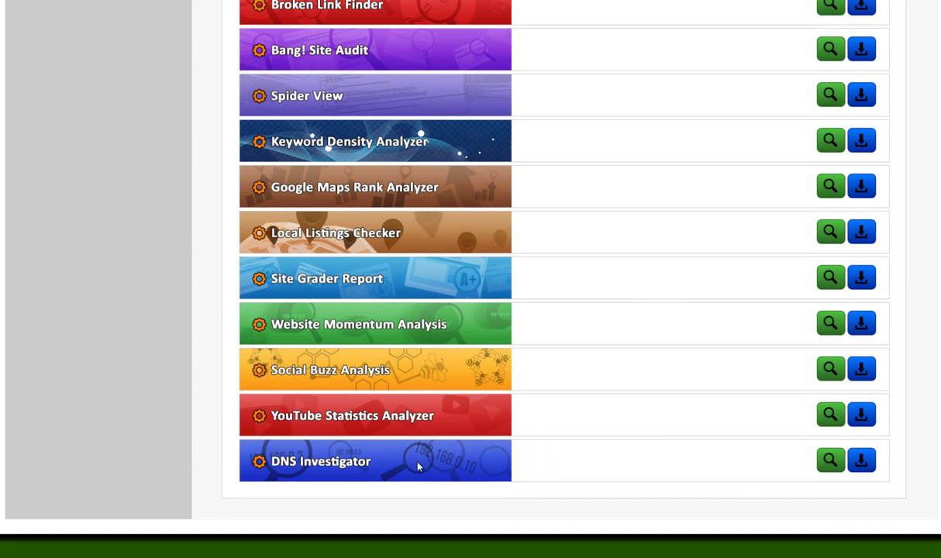
scroll(756, 469, "up", 5)
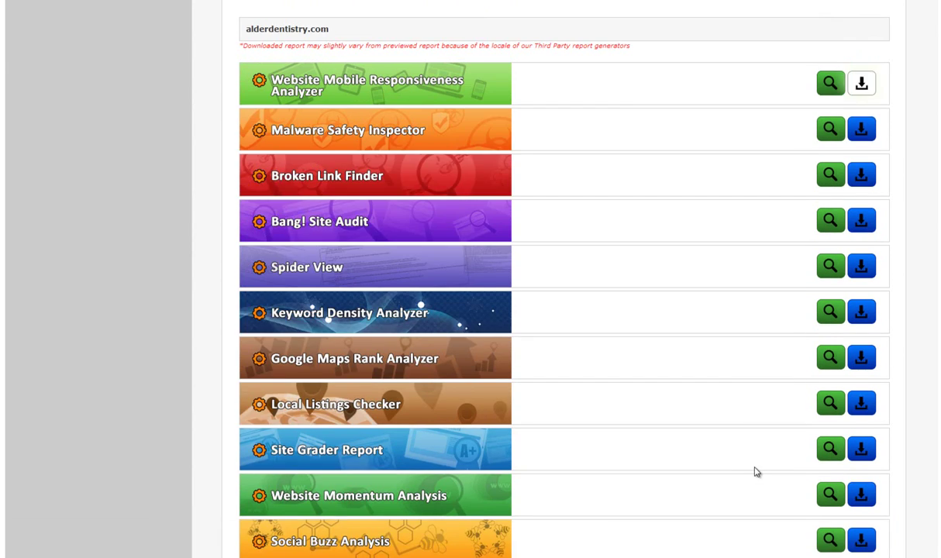
scroll(749, 467, "up", 1)
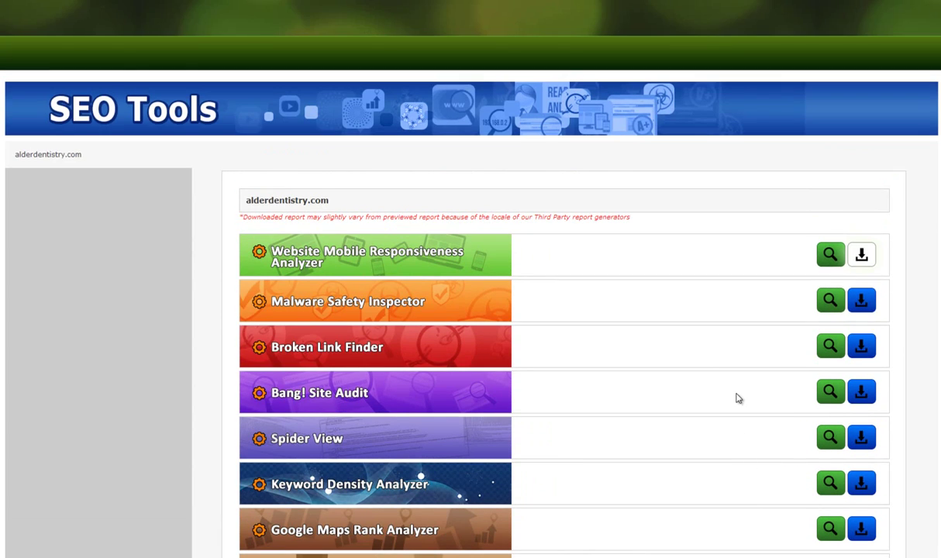
scroll(721, 399, "up", 2)
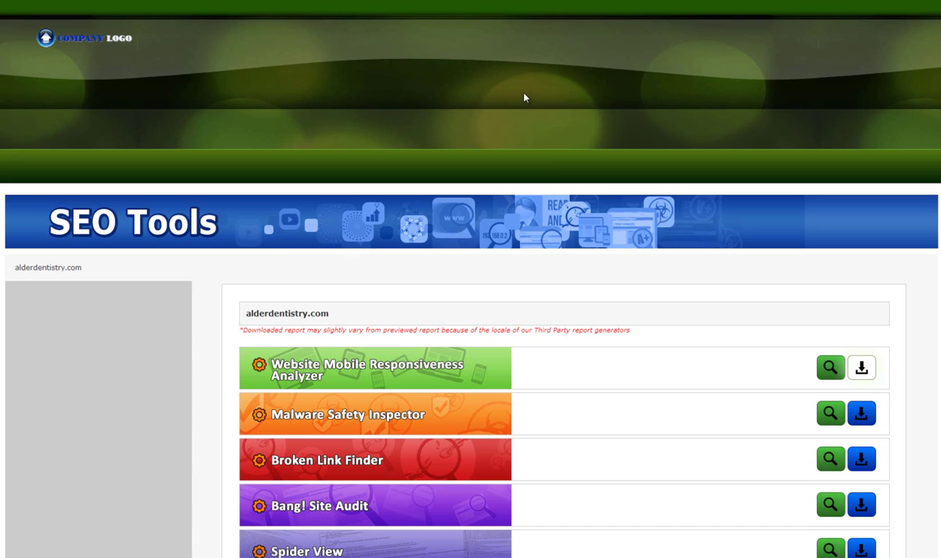
scroll(558, 115, "down", 3)
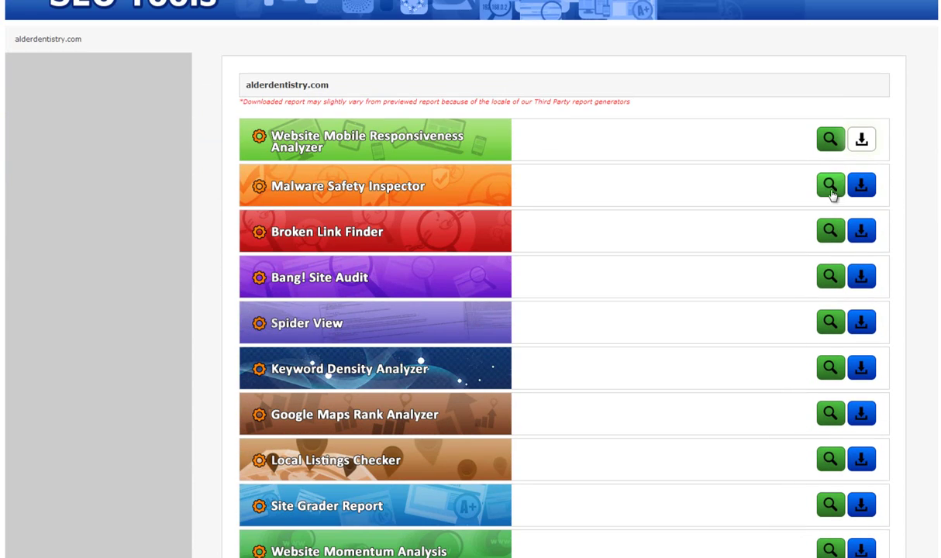
left_click(828, 231)
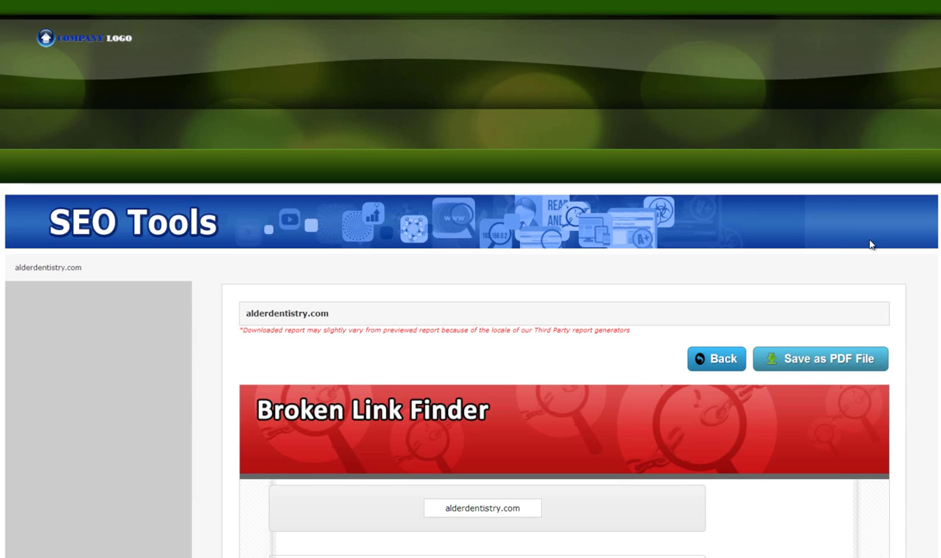
scroll(734, 69, "down", 3)
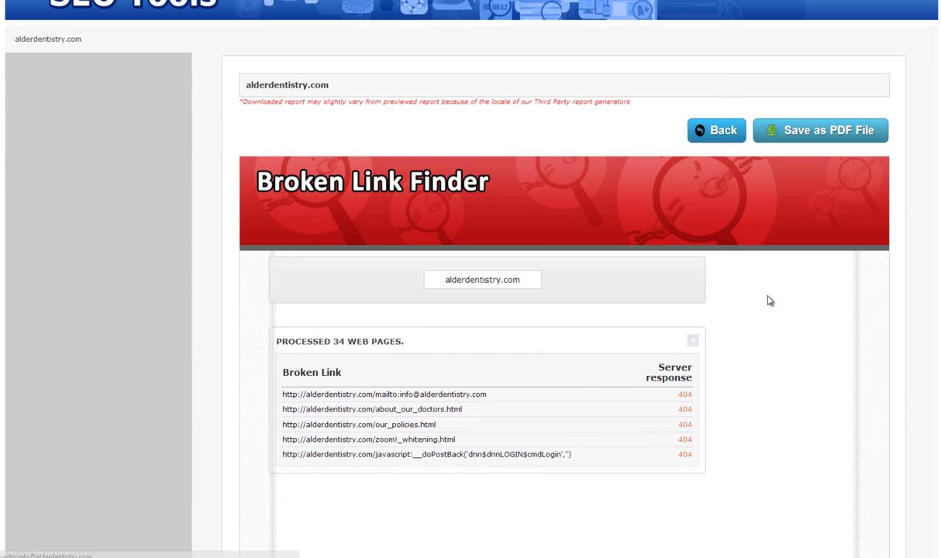
scroll(790, 317, "up", 2)
scroll(769, 349, "up", 1)
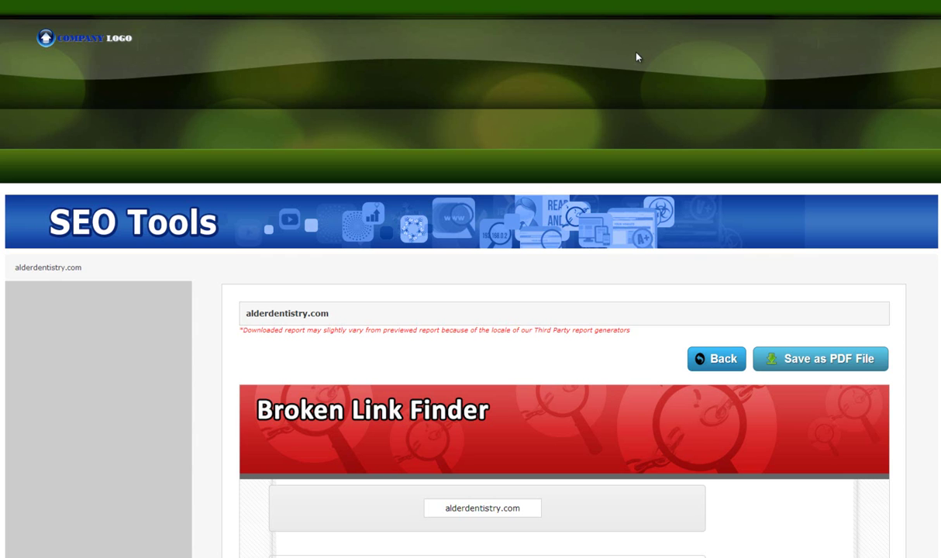
left_click(709, 359)
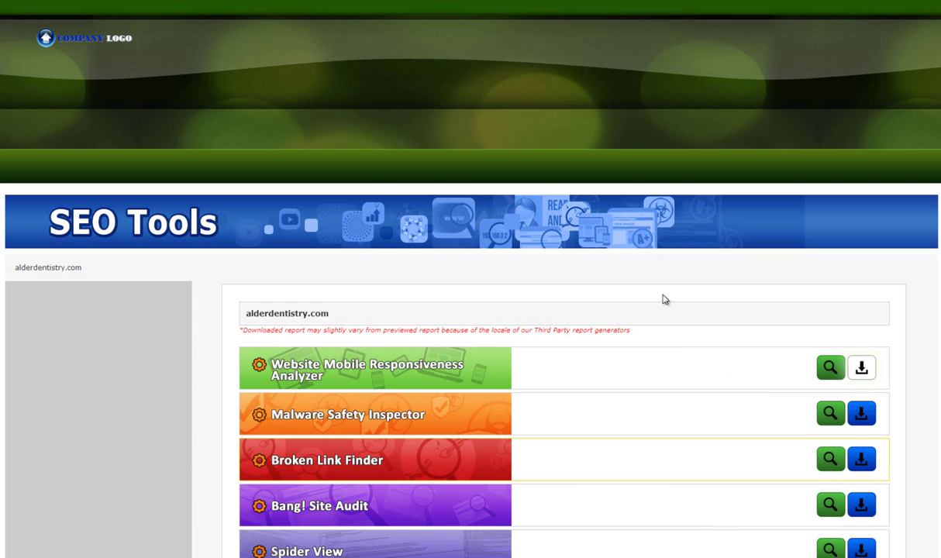
Look over the public page's full report list, from Website Mobile Responsiveness Analyzer to DNS Investigator, and its branding header
scroll(655, 302, "down", 4)
scroll(658, 315, "up", 4)
scroll(690, 256, "down", 4)
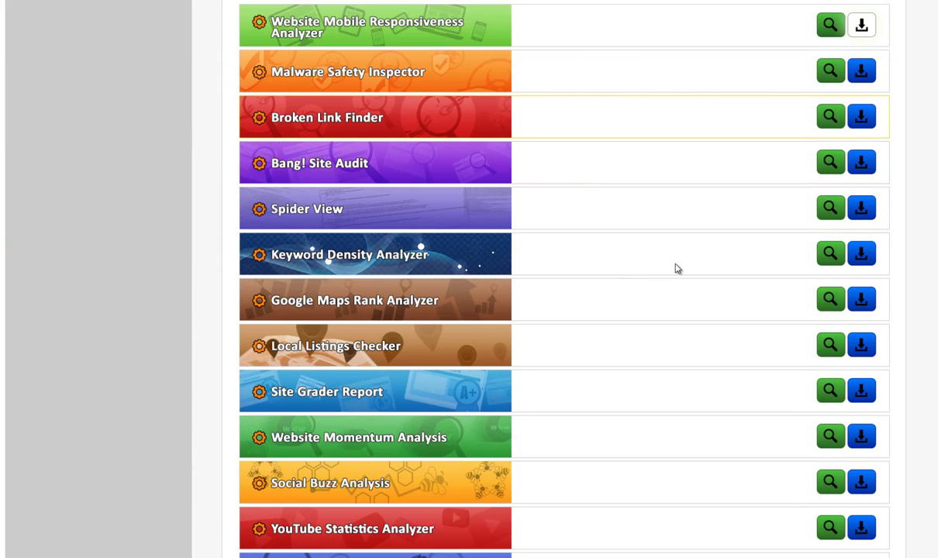
scroll(676, 269, "down", 2)
scroll(664, 269, "up", 1)
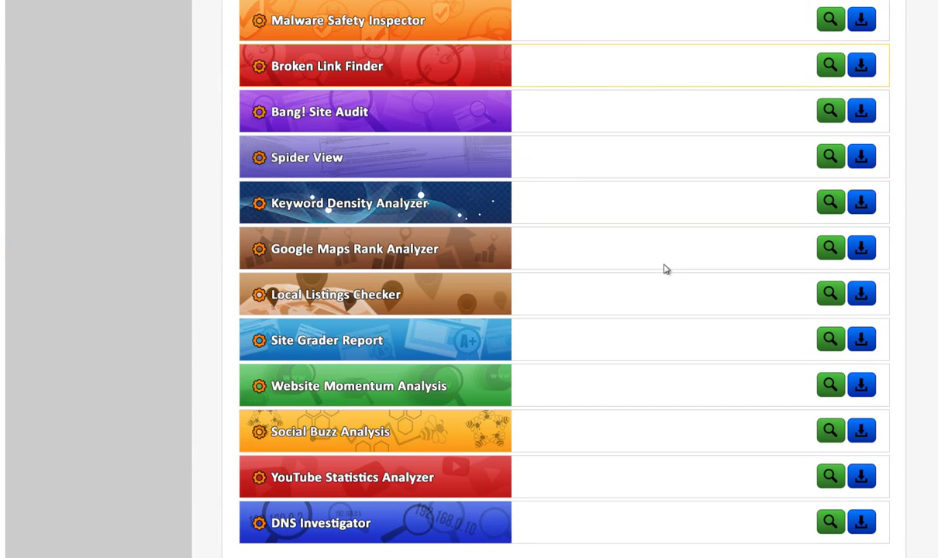
scroll(665, 277, "up", 5)
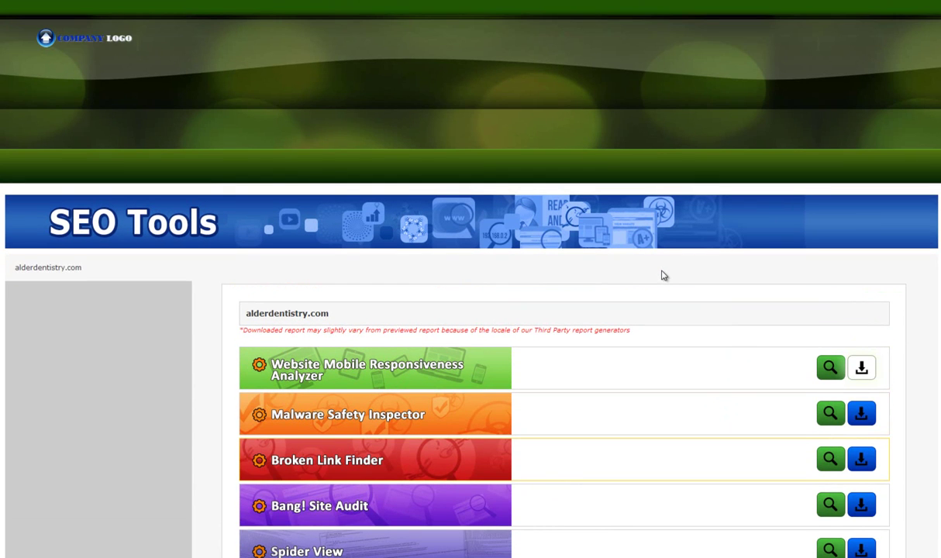
scroll(663, 275, "down", 3)
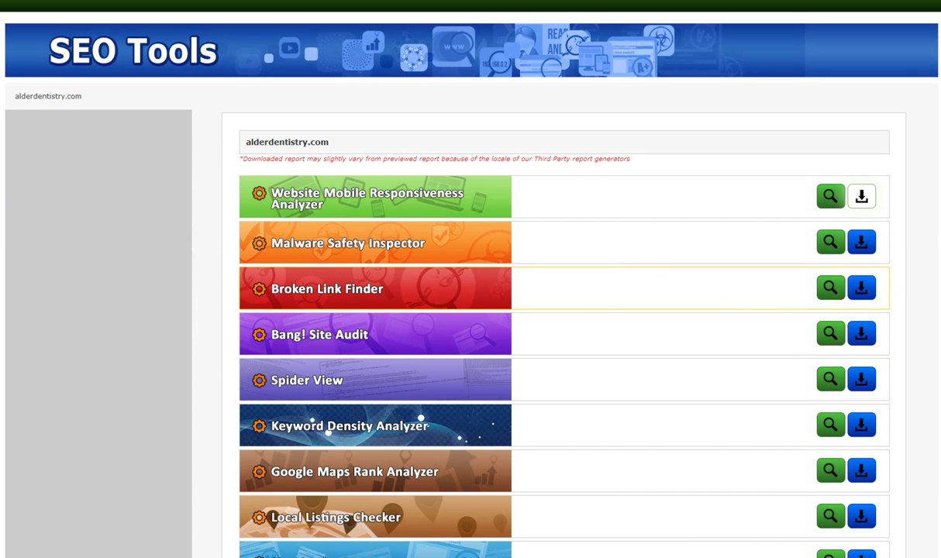
Leave the public report page for the SEO Tools welcome page and review each report's information, video tutorial and preview options
left_click(697, 1)
scroll(419, 334, "up", 1)
left_click(323, 296)
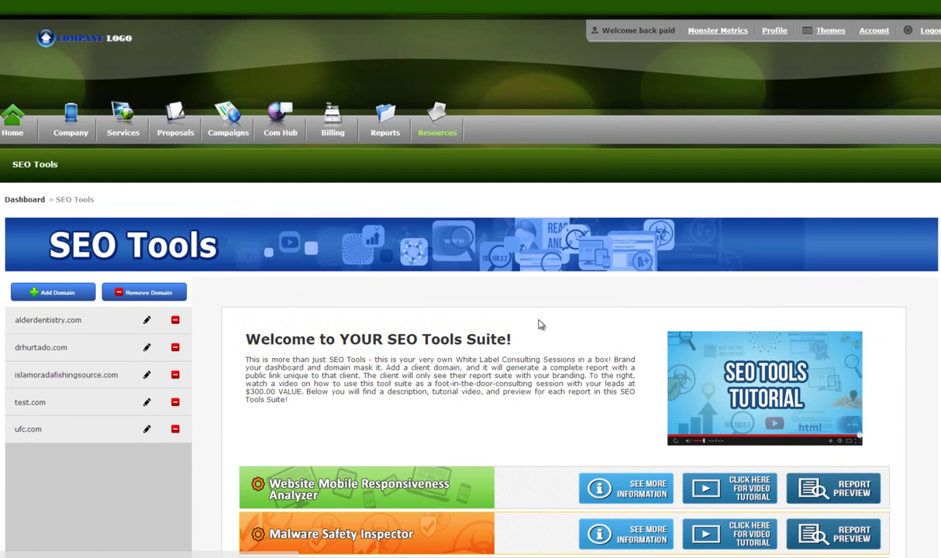
scroll(592, 331, "down", 5)
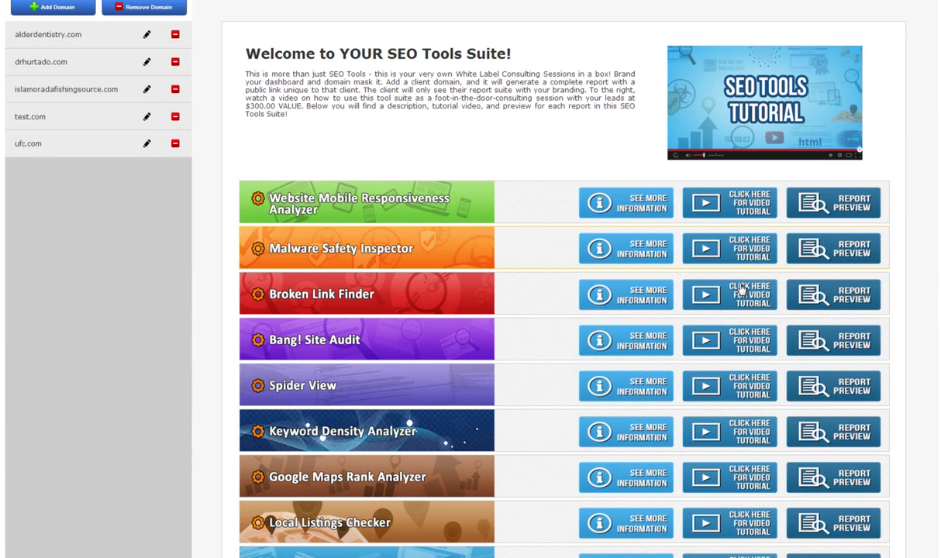
scroll(706, 345, "down", 3)
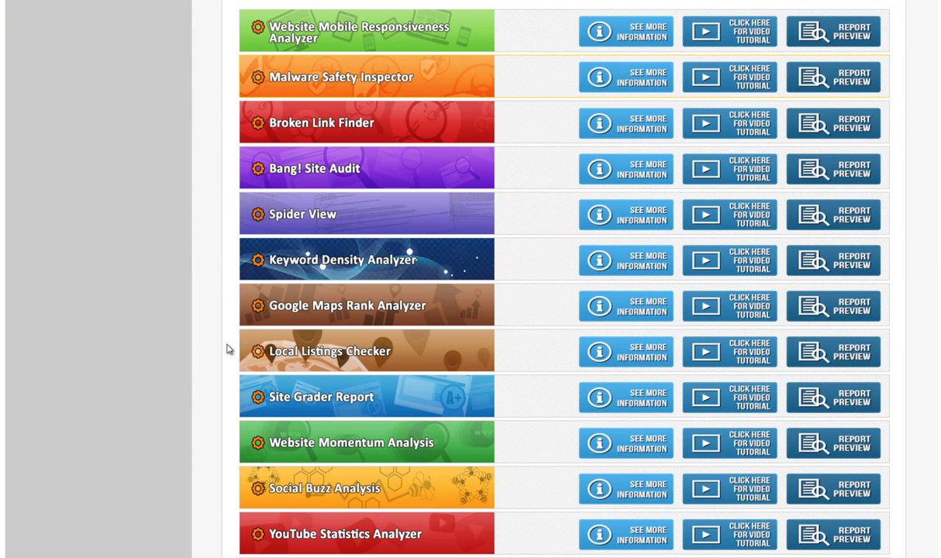
scroll(482, 364, "up", 1)
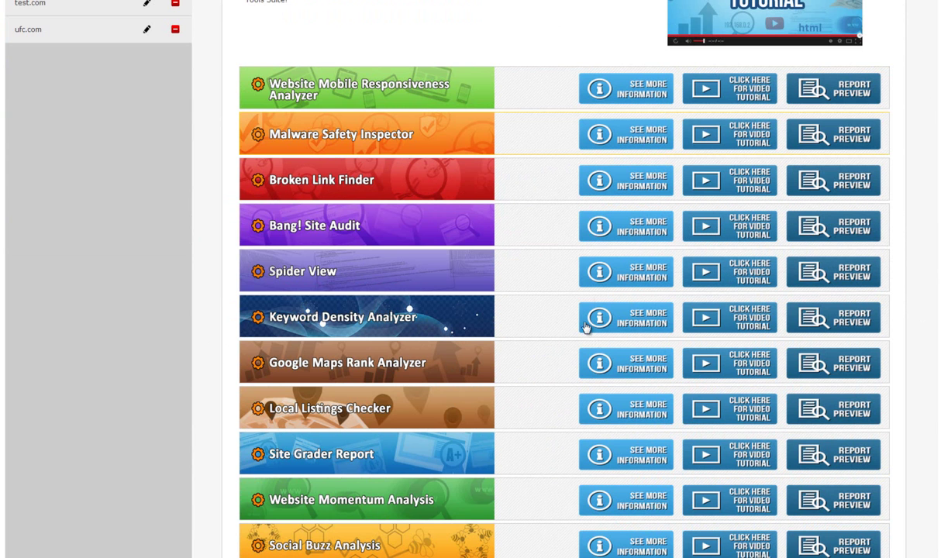
scroll(158, 387, "up", 3)
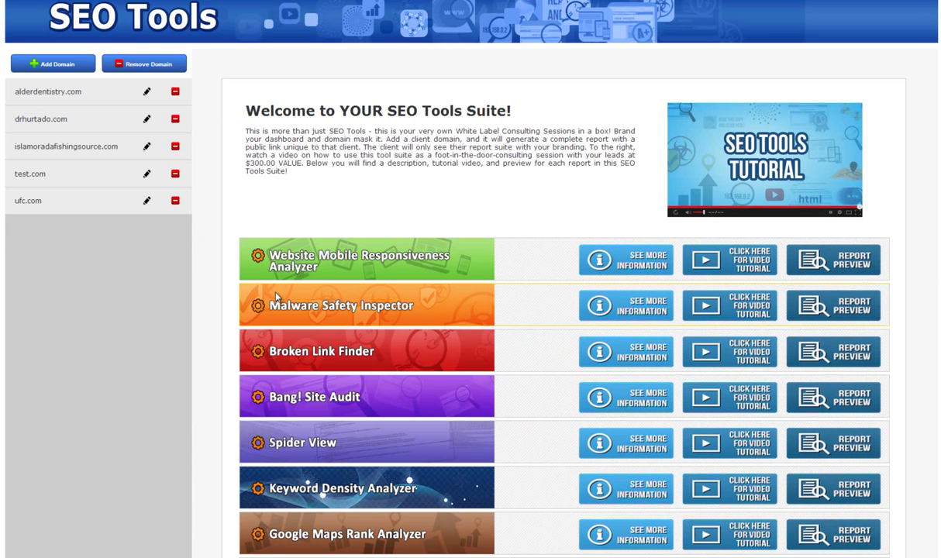
scroll(409, 219, "up", 1)
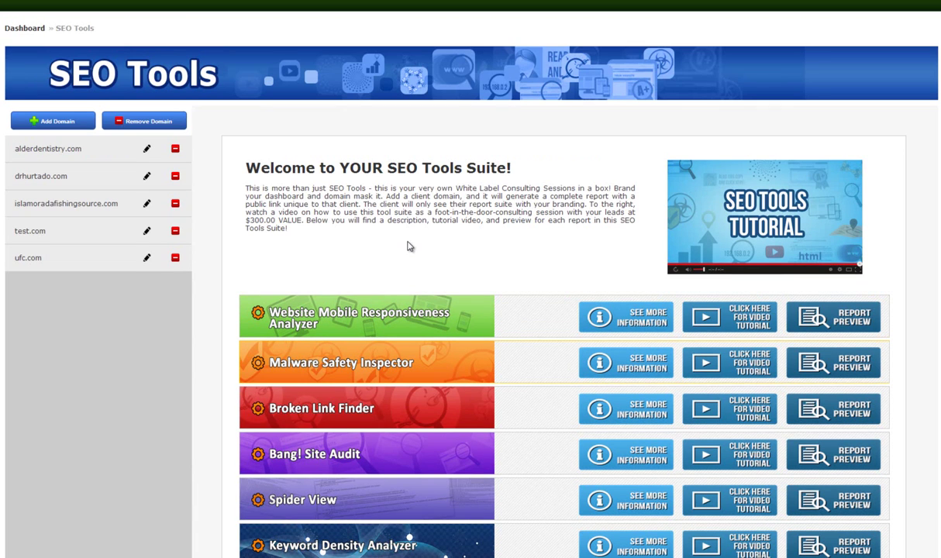